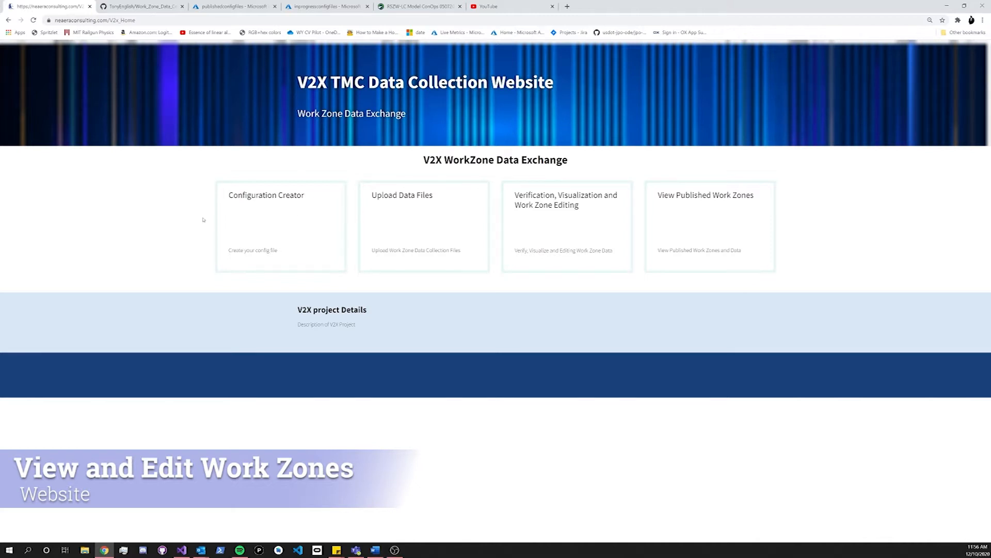
- Open the Verification, Visualization and Work Zone Editing page and load the visualization of the 11-2-2020-internal--392 work zone
left_click(573, 223)
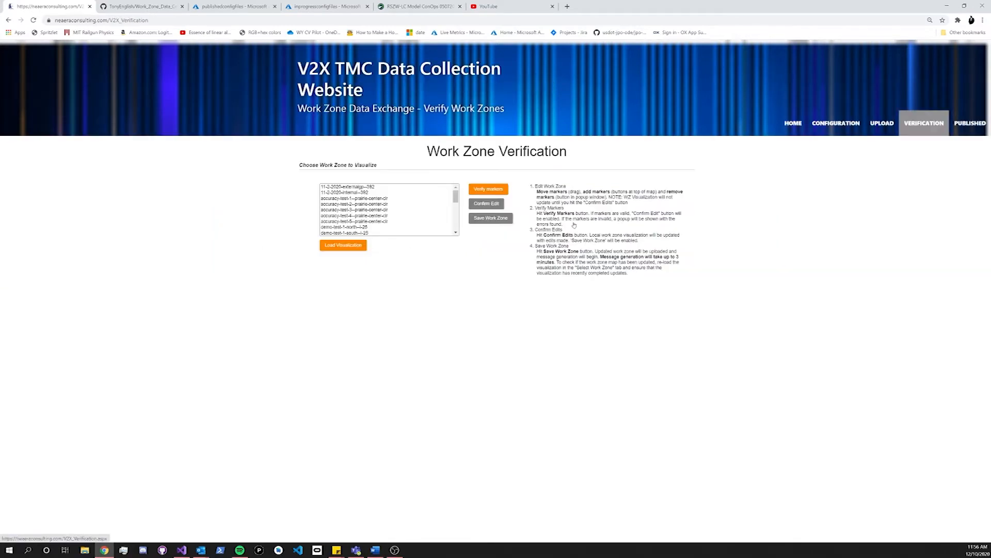
left_click(363, 192)
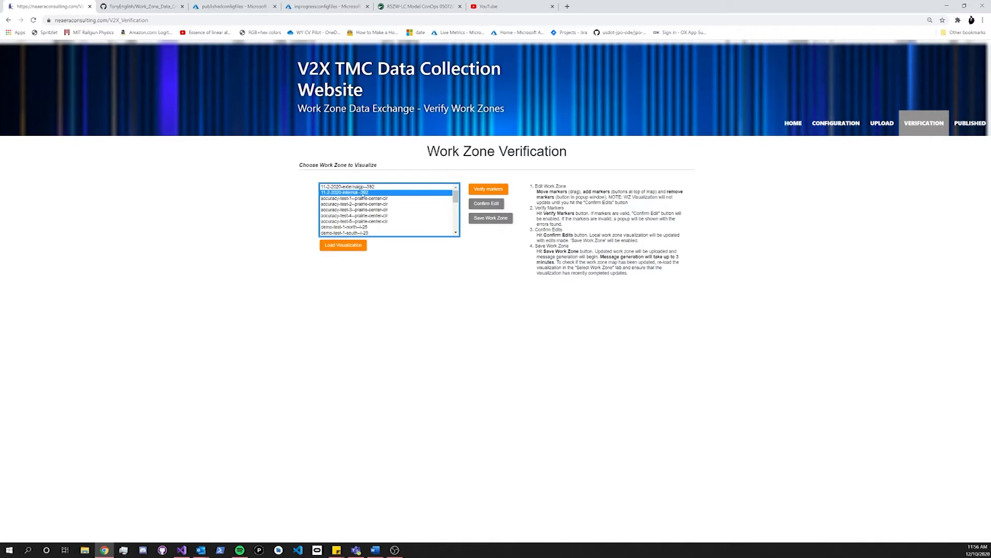
left_click(341, 246)
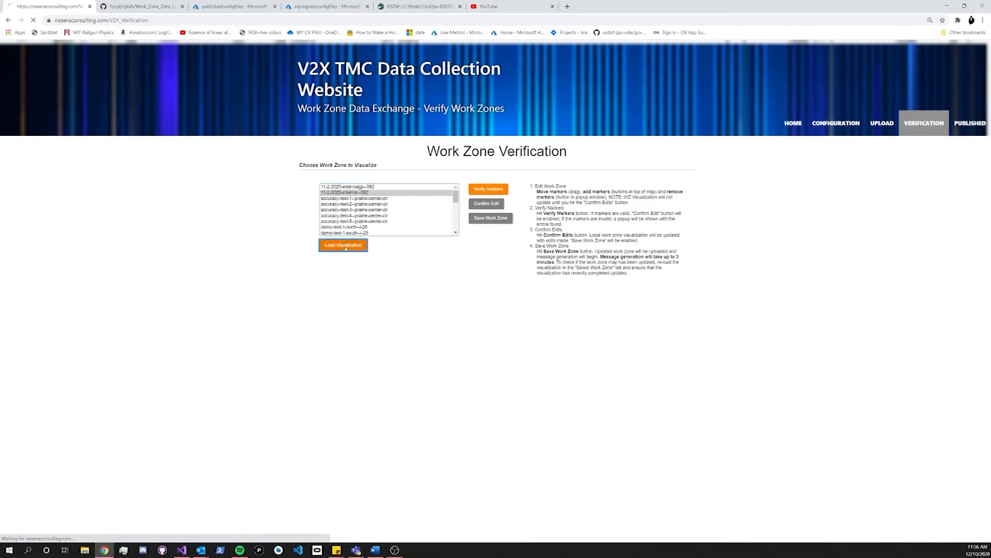
scroll(201, 236, "down", 1)
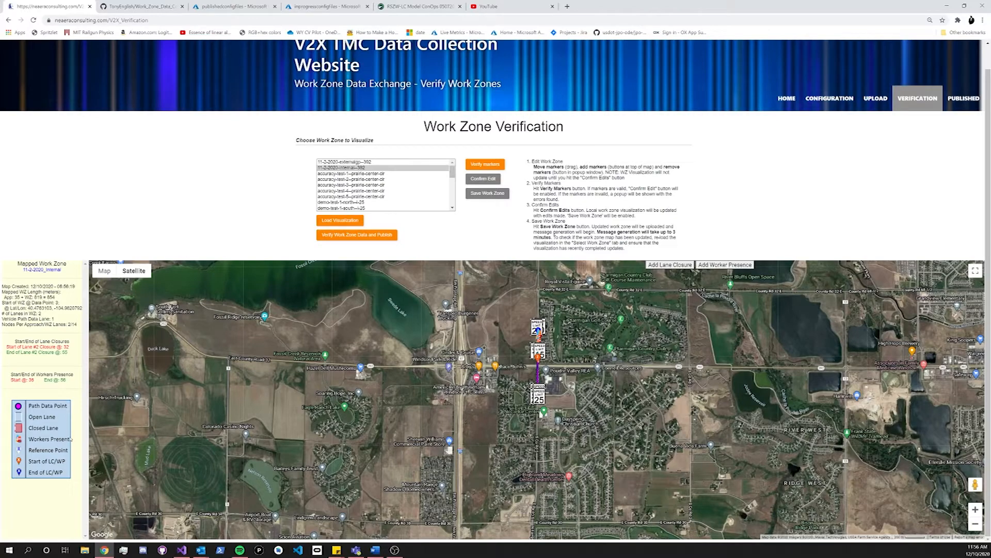
- View the details of the path data point at the East County Road 32 intersection and close them
left_click_drag(527, 403, 427, 431)
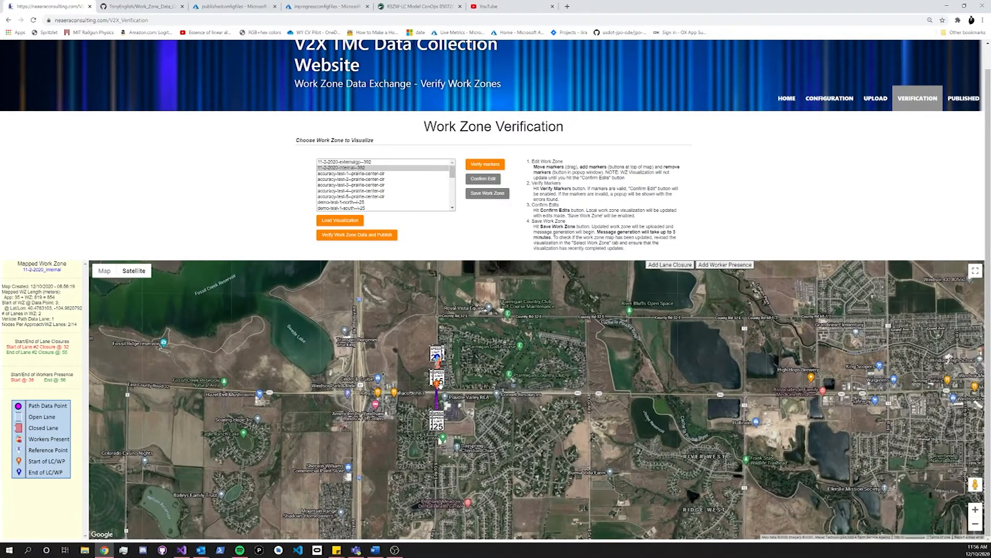
scroll(439, 387, "up", 3)
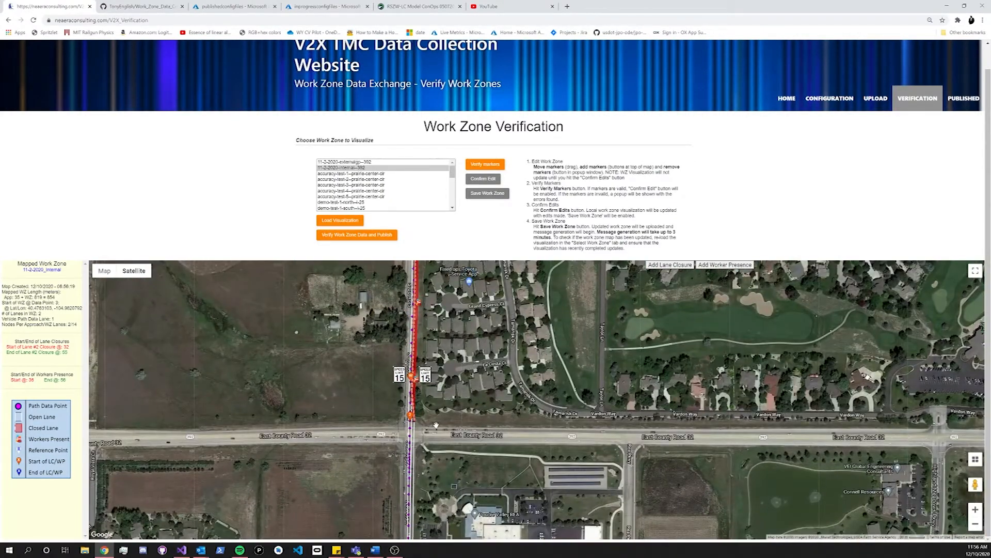
left_click_drag(435, 425, 443, 349)
left_click(417, 353)
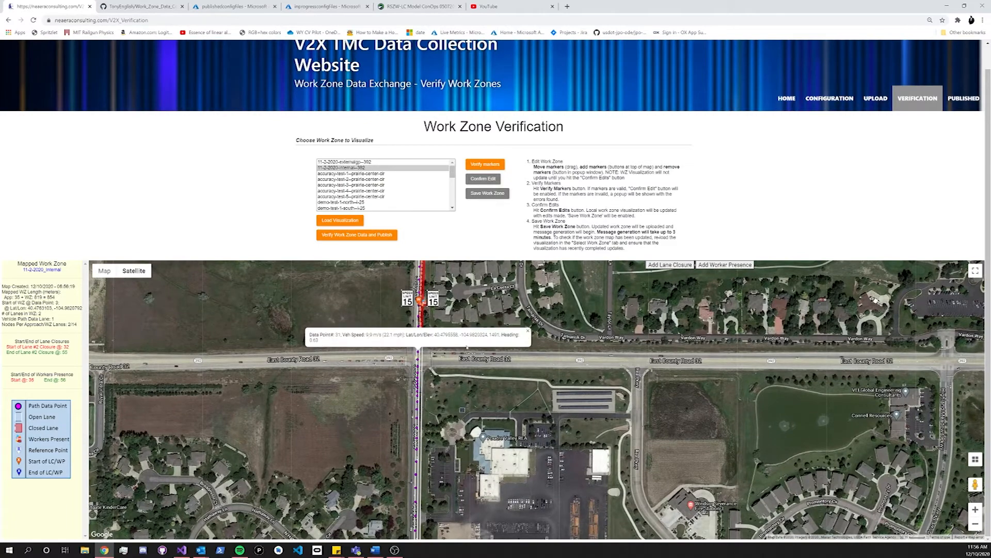
left_click(528, 330)
- Examine the start of the lane closure at East County Road 32 and view the reference point's details near Hathaway Ln
scroll(414, 334, "up", 1)
left_click_drag(414, 333, 411, 397)
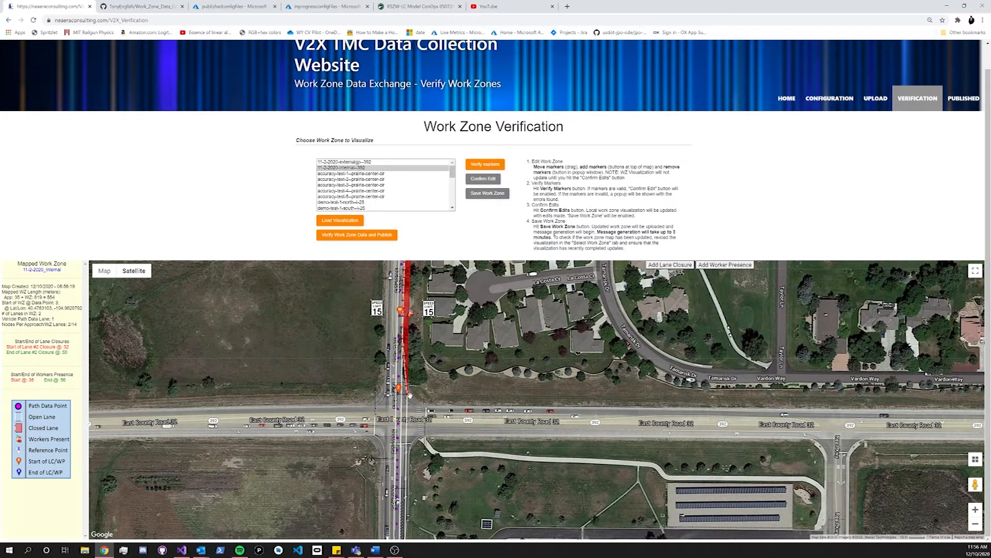
left_click_drag(422, 373, 420, 383)
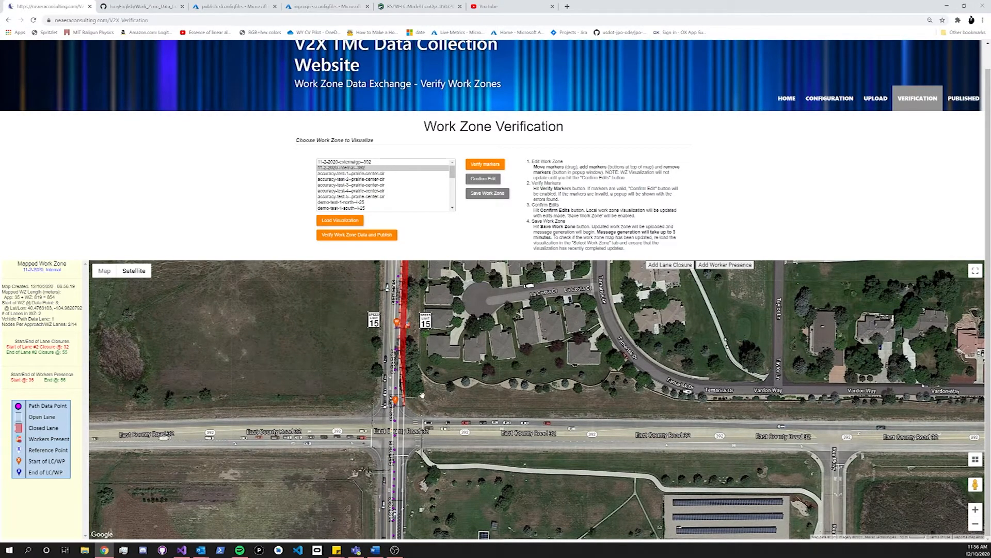
scroll(422, 395, "down", 1)
scroll(423, 395, "down", 1)
left_click_drag(421, 497, 417, 387)
scroll(416, 391, "up", 1)
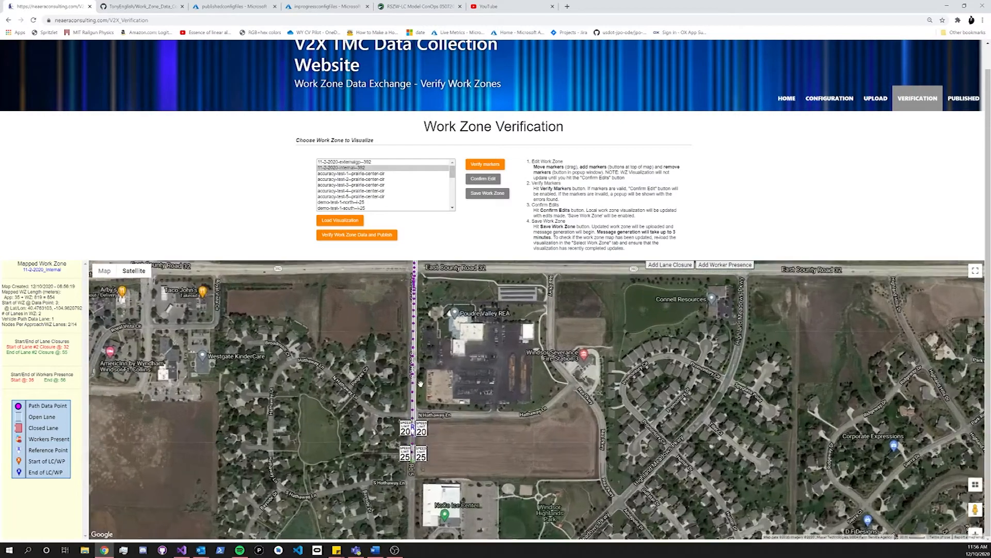
left_click(408, 459)
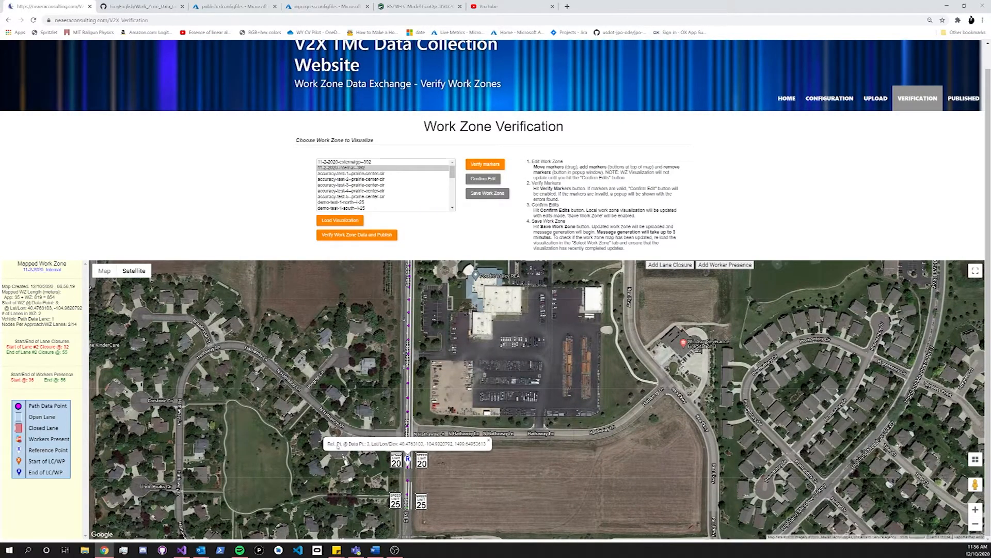
left_click(489, 440)
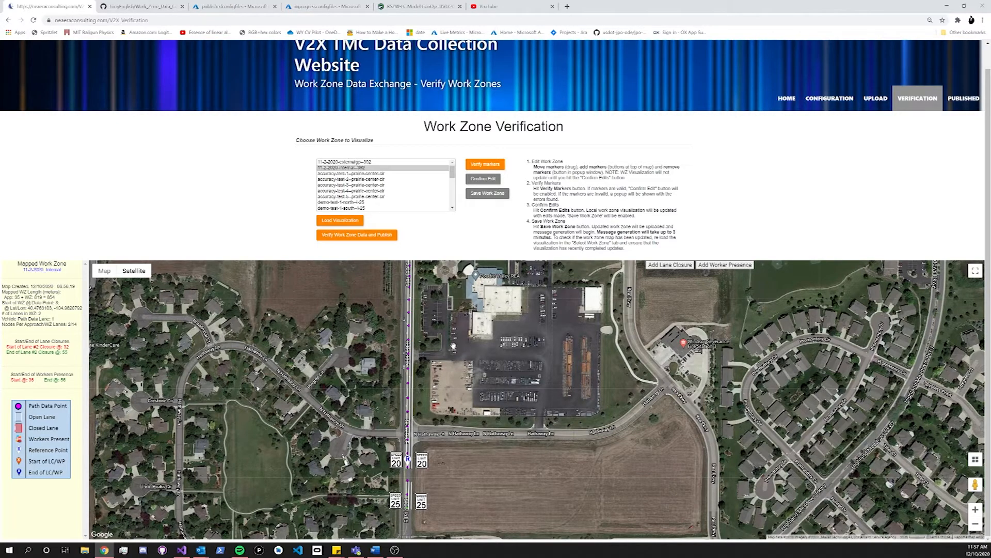
- Follow the route to its northern end and view the details of the Start of Lane #2 Closure and Start of Workers Presence markers
left_click_drag(454, 279, 452, 439)
left_click_drag(453, 371, 440, 442)
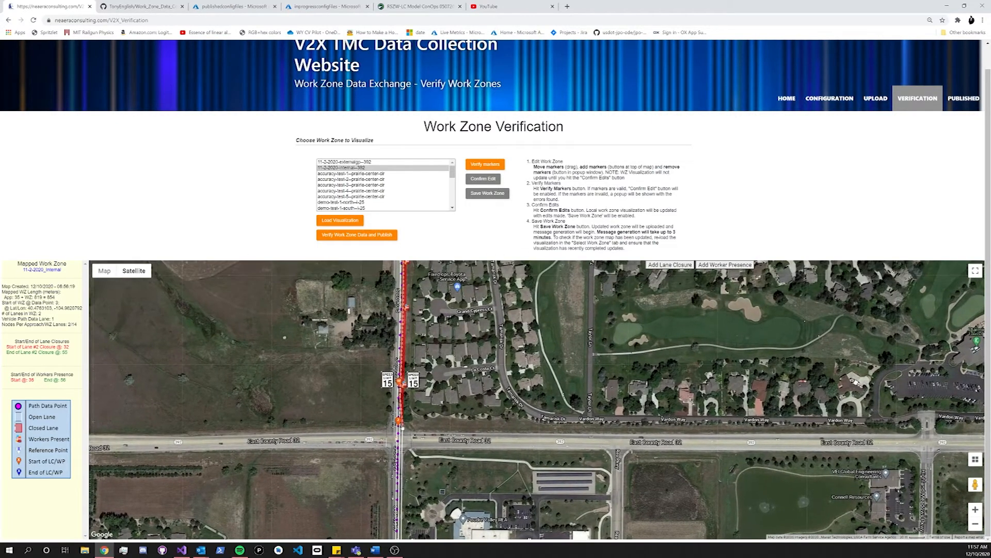
left_click_drag(416, 354, 407, 473)
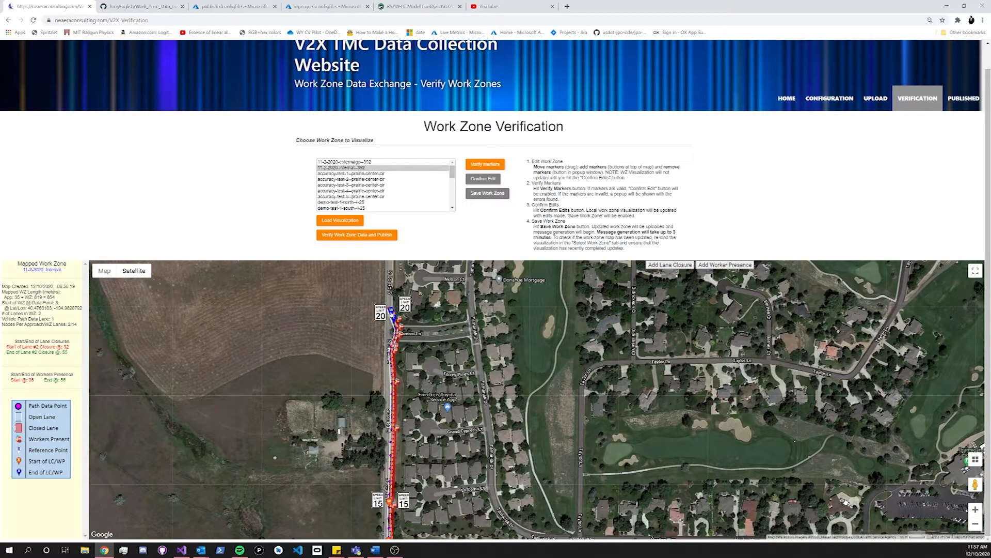
left_click_drag(429, 472, 413, 408)
scroll(404, 423, "up", 1)
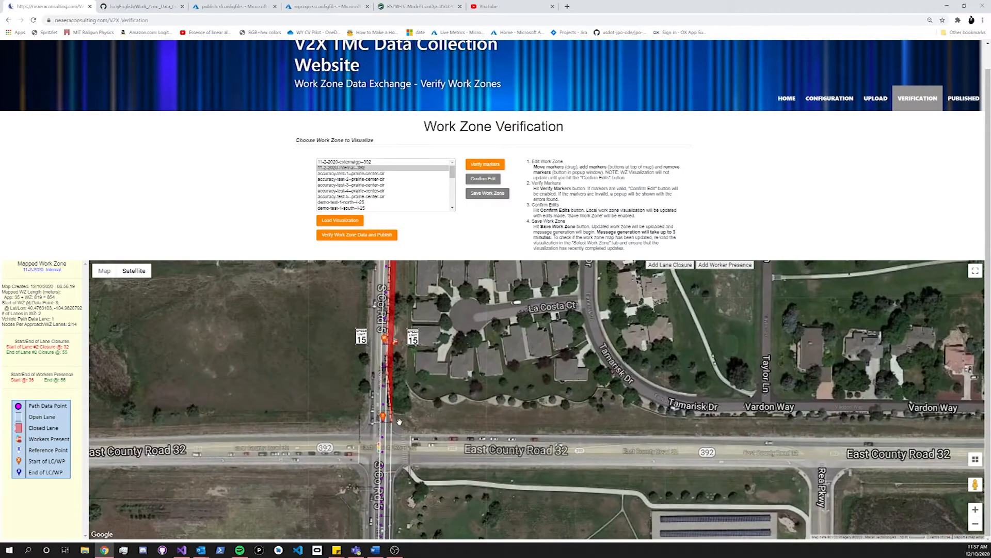
left_click(383, 416)
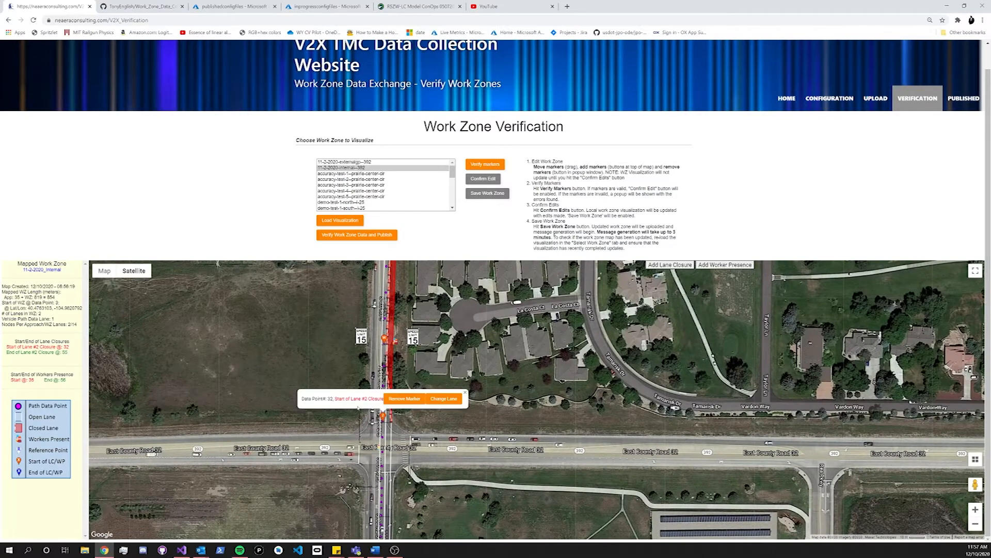
left_click(384, 338)
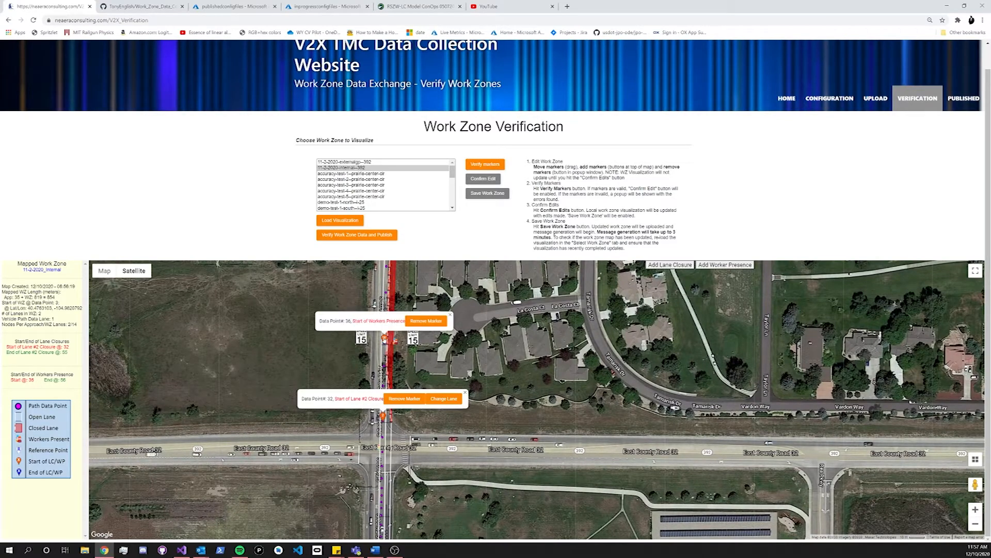
left_click(450, 314)
left_click(466, 393)
- Examine the closed lane shading north of East County Road 32 and view the Workers Present icon's label near Grand Cypress Ct
scroll(393, 419, "up", 1)
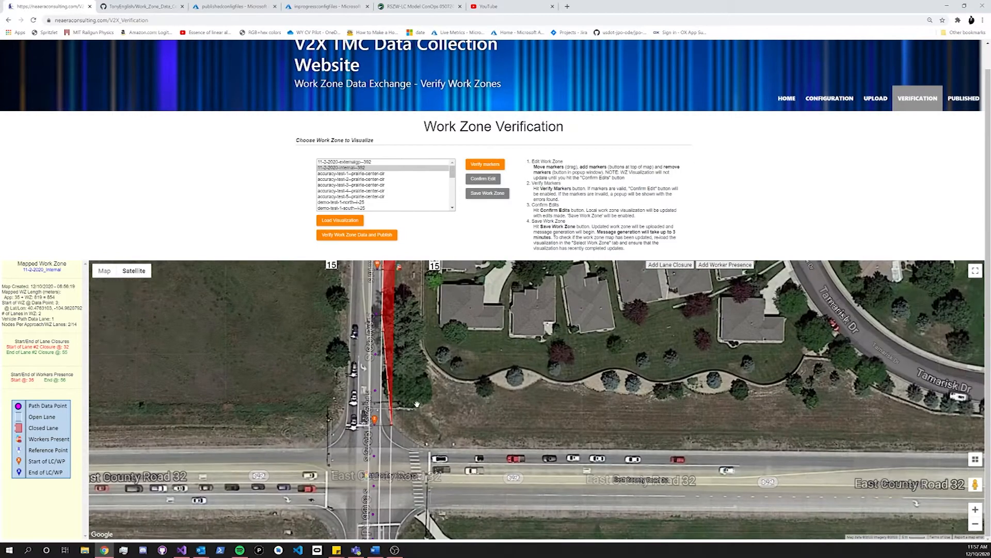
left_click_drag(415, 404, 412, 428)
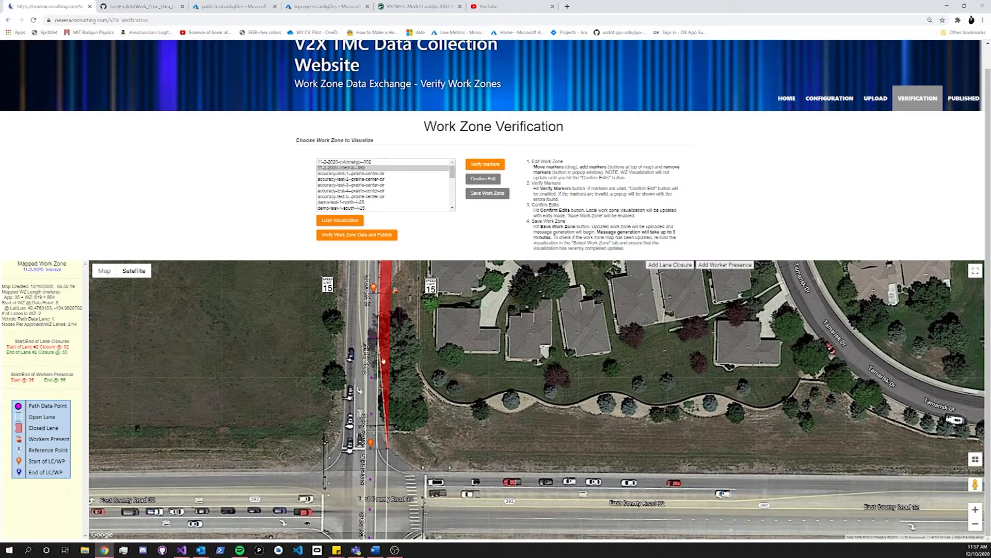
scroll(396, 394, "down", 2)
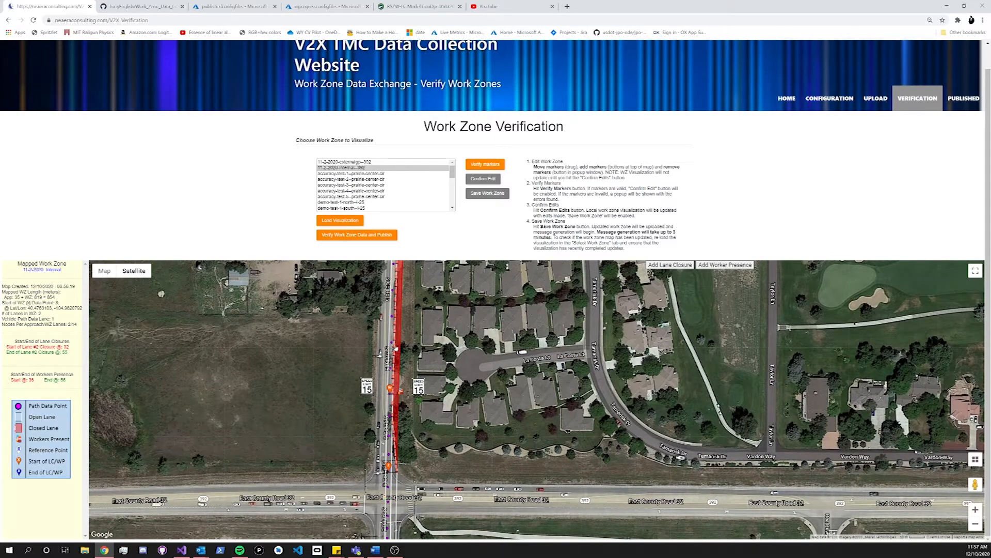
left_click_drag(421, 311, 394, 407)
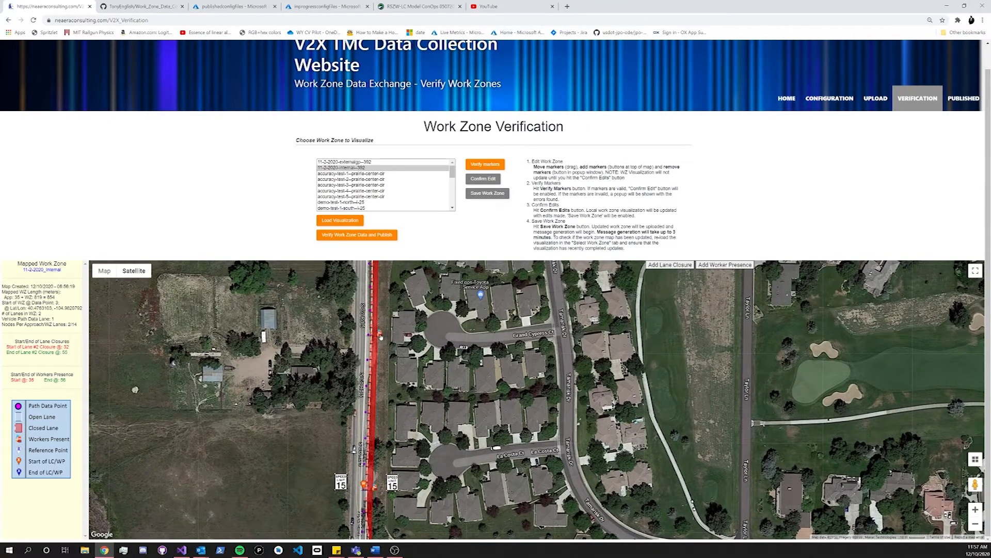
left_click(381, 335)
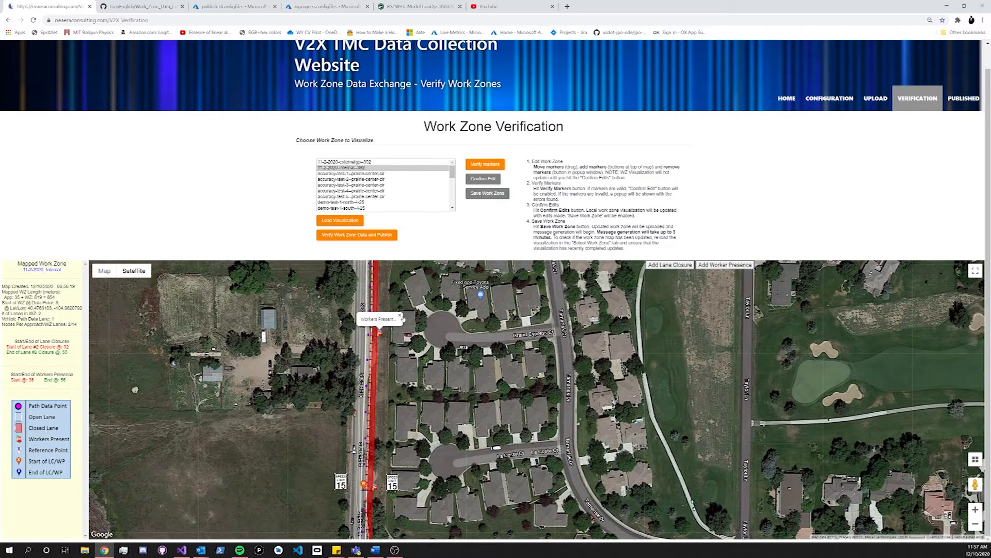
left_click(400, 317)
left_click_drag(412, 462, 422, 375)
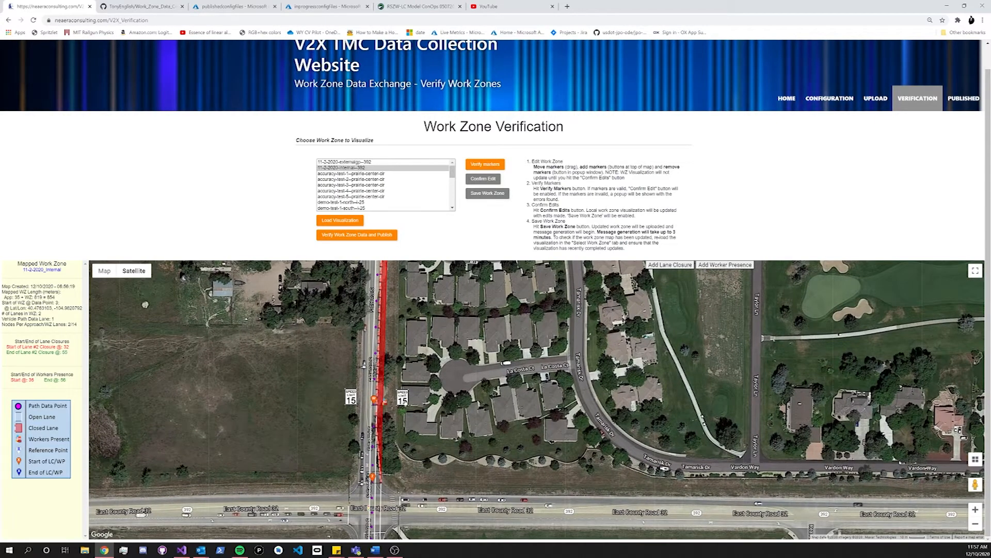
left_click_drag(405, 407, 407, 395)
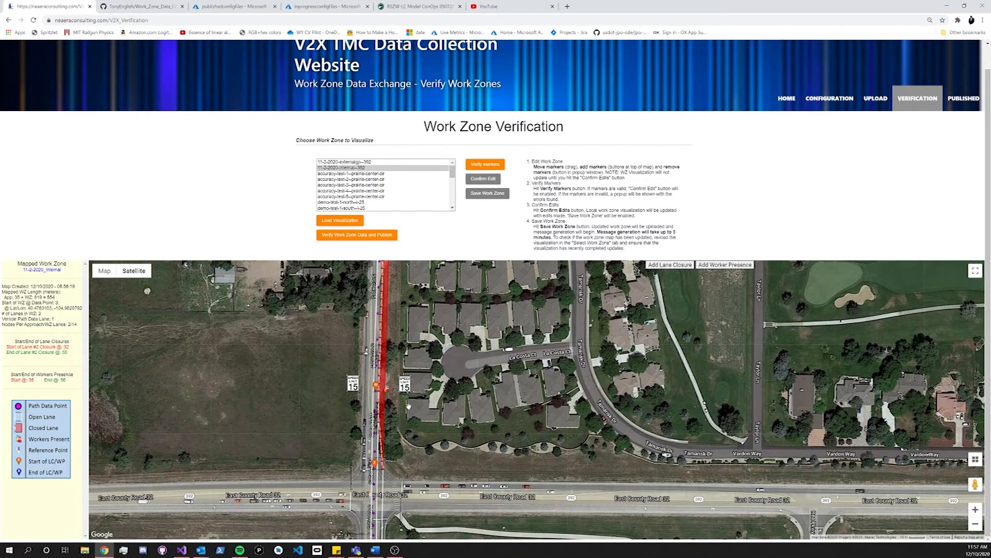
- Move the Start of Workers Presence marker north along the route, between La Costa Ct and Grand Cypress Ct
scroll(406, 395, "down", 2)
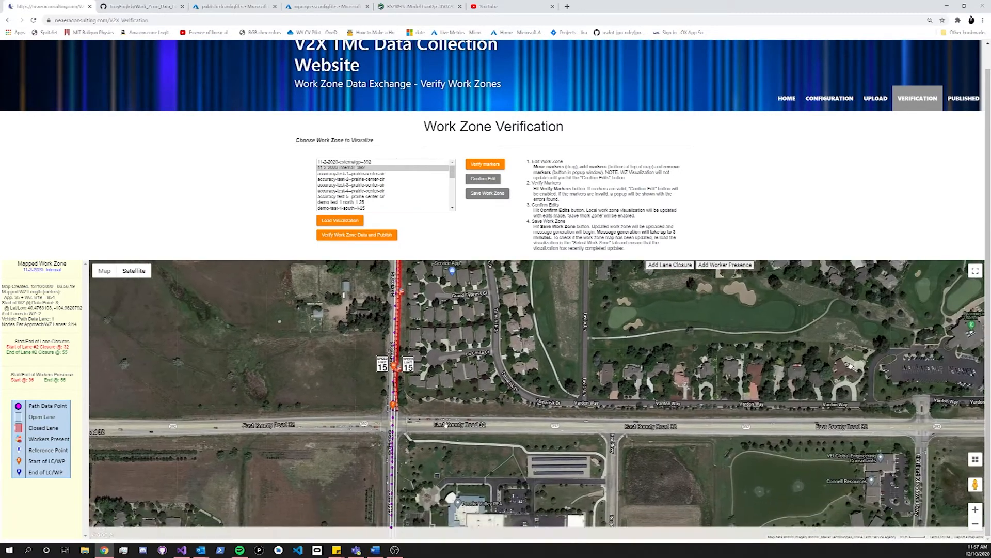
left_click_drag(446, 425, 447, 422)
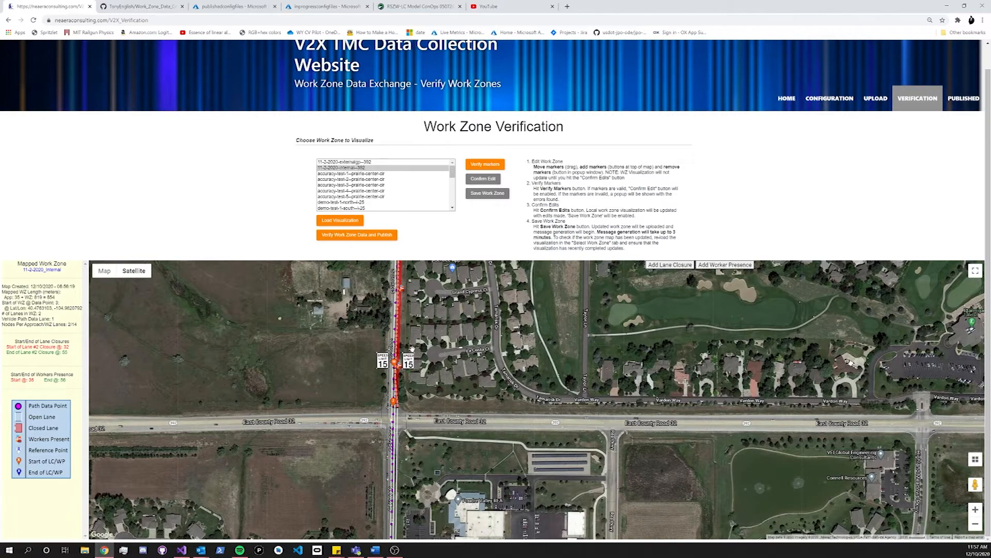
scroll(400, 370, "up", 1)
mouse_move(423, 340)
left_mouse_down()
mouse_move(411, 416)
mouse_move(371, 422)
mouse_move(366, 362)
left_mouse_up()
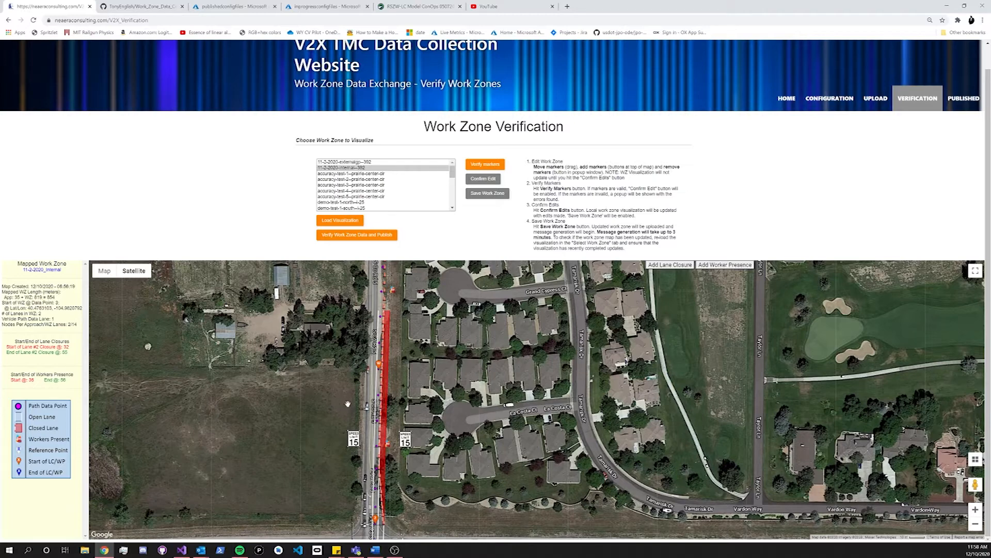
left_click_drag(361, 422, 365, 410)
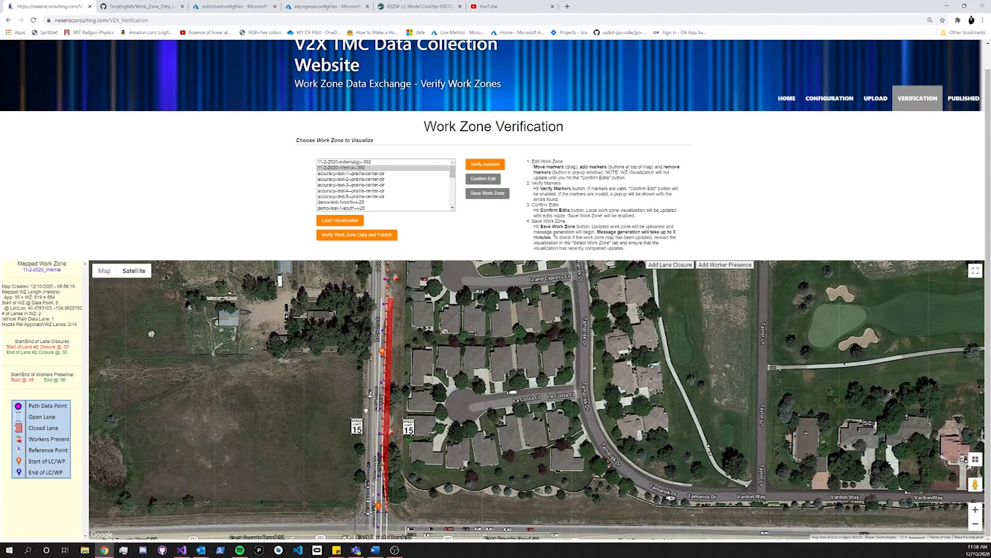
- Remove the Start of Workers Presence marker from the work zone
left_click(382, 351)
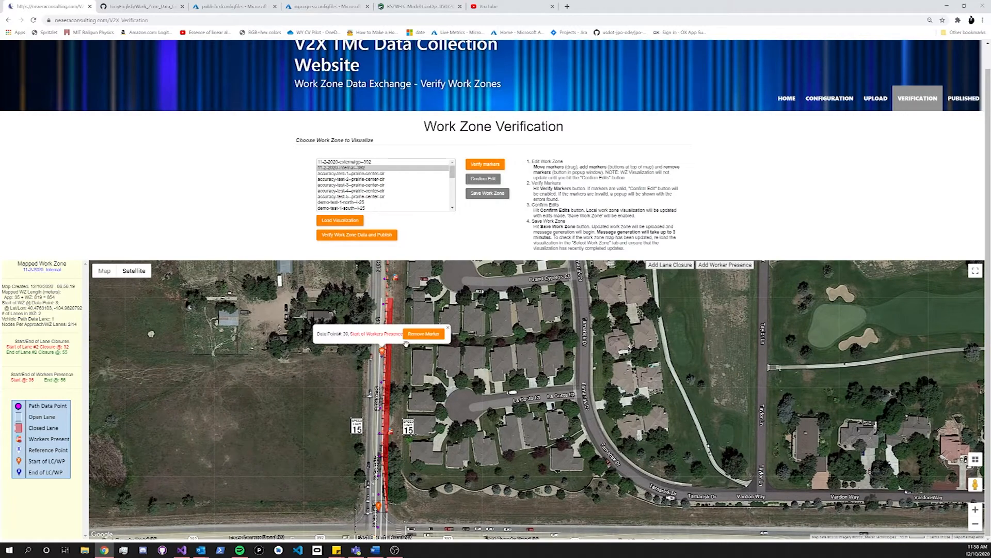
scroll(418, 379, "down", 2)
left_click_drag(419, 380, 410, 472)
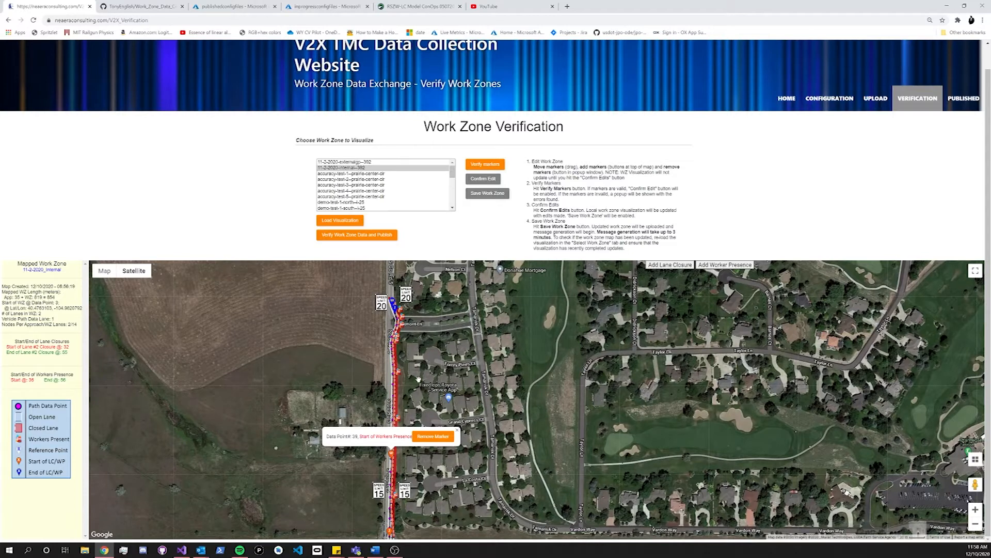
left_click(434, 437)
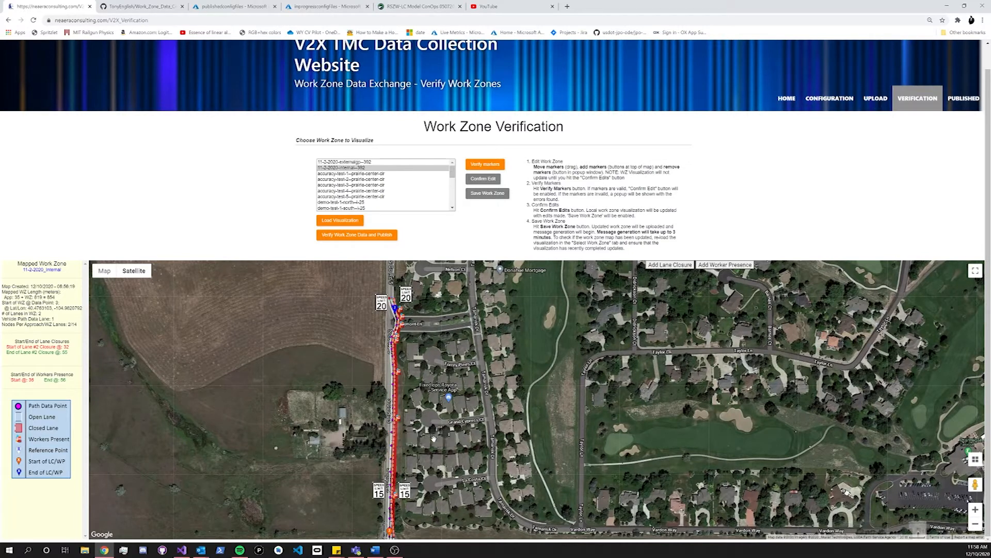
- Open and cancel the lane-change prompt for the Start of Lane #2 Closure marker, and close the marker's details
left_click_drag(434, 437, 438, 330)
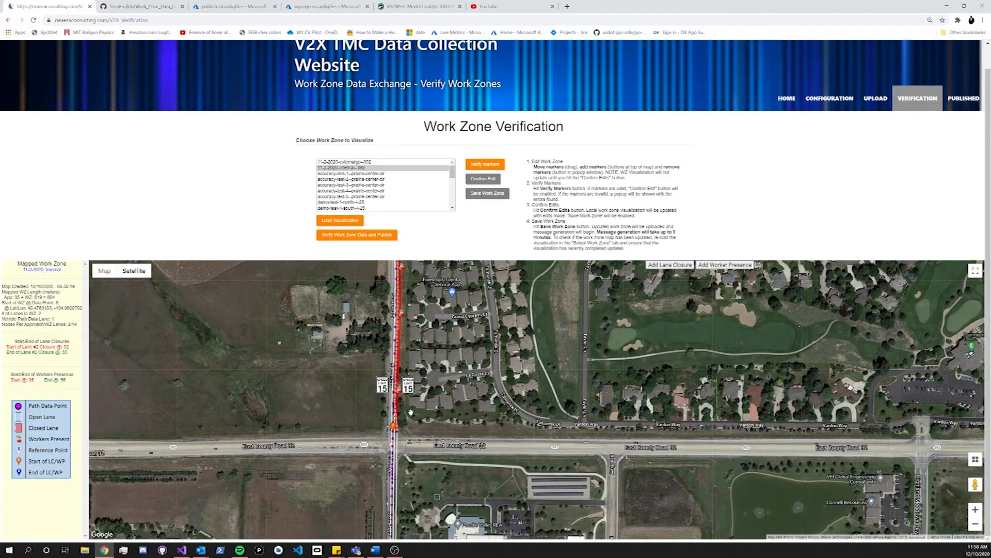
left_click(393, 425)
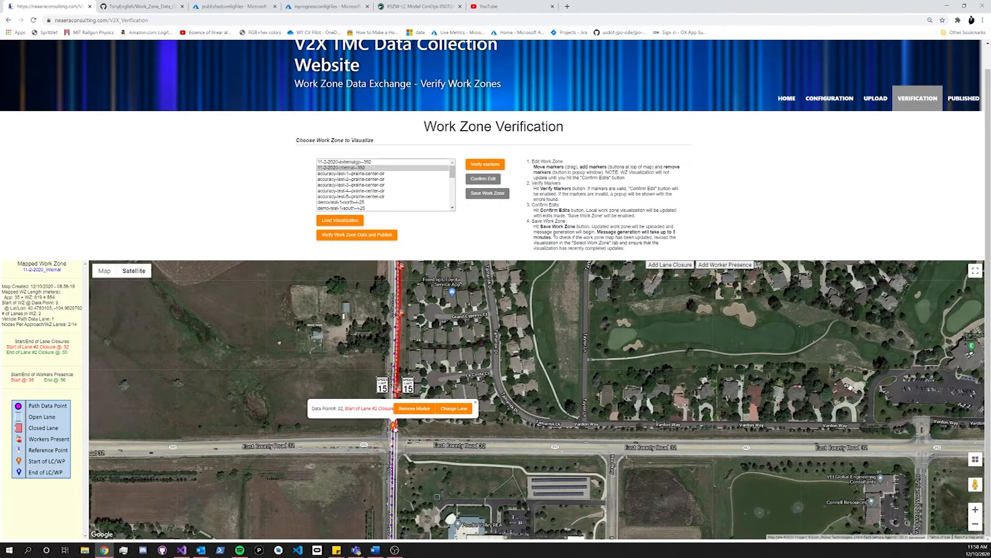
left_click(454, 408)
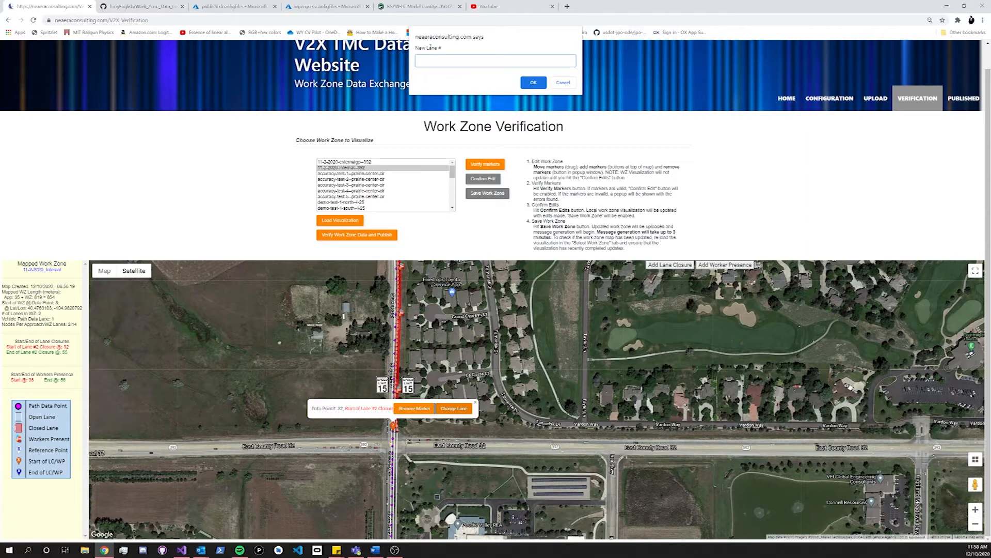
left_click(562, 83)
left_click(475, 402)
left_click_drag(468, 347, 458, 427)
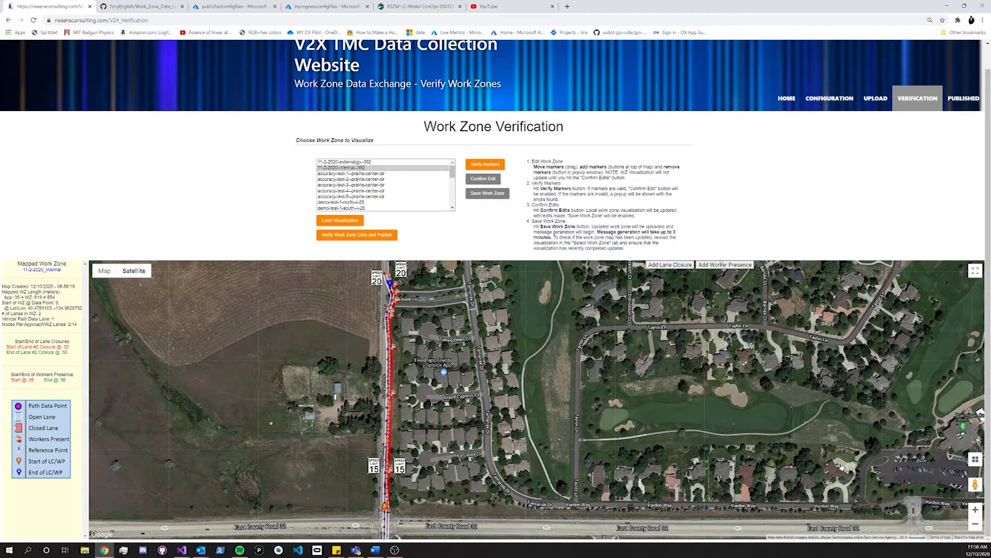
- Add a worker presence zone and place its start marker on the route between East County Road 32 and La Costa Ct
left_click(730, 265)
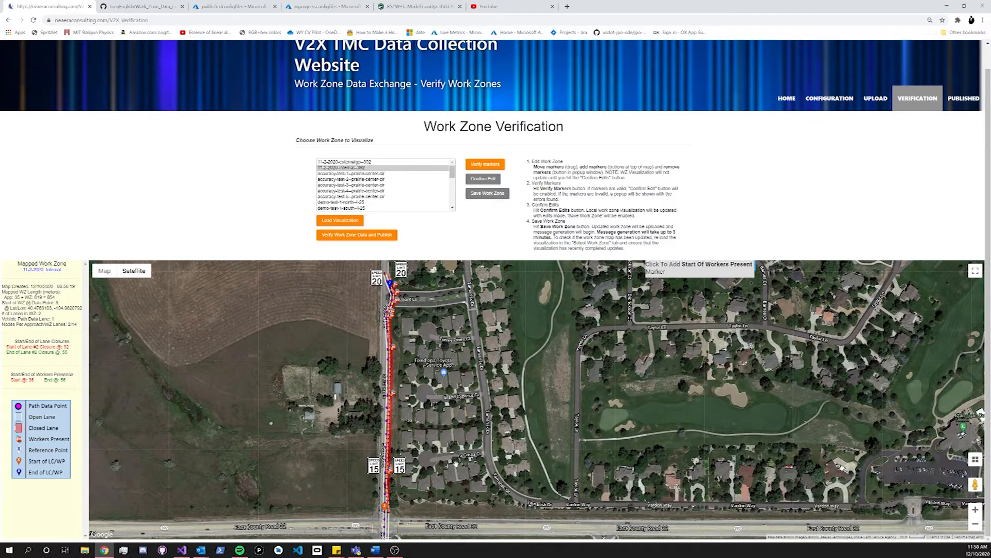
scroll(455, 462, "up", 2)
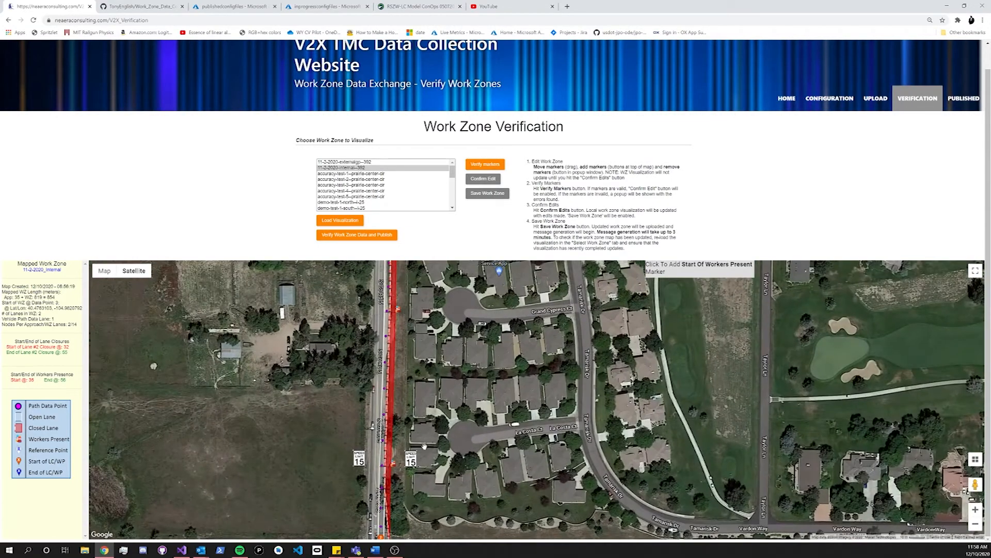
left_click_drag(424, 446, 459, 400)
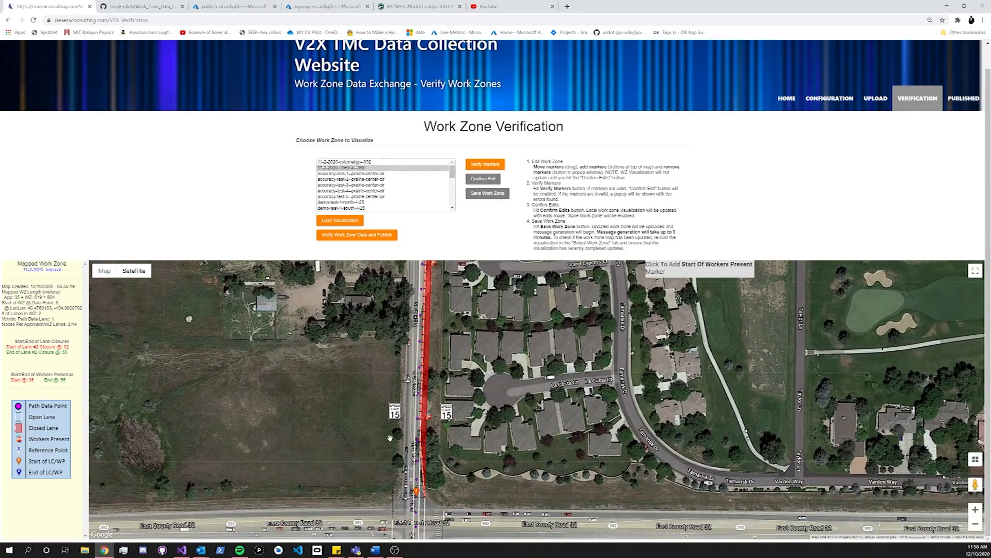
left_click(407, 444)
- Place the End of Workers Presence marker at the route's north end, just beyond Oakmont Ln
left_click_drag(453, 309, 454, 475)
left_click_drag(459, 338, 460, 462)
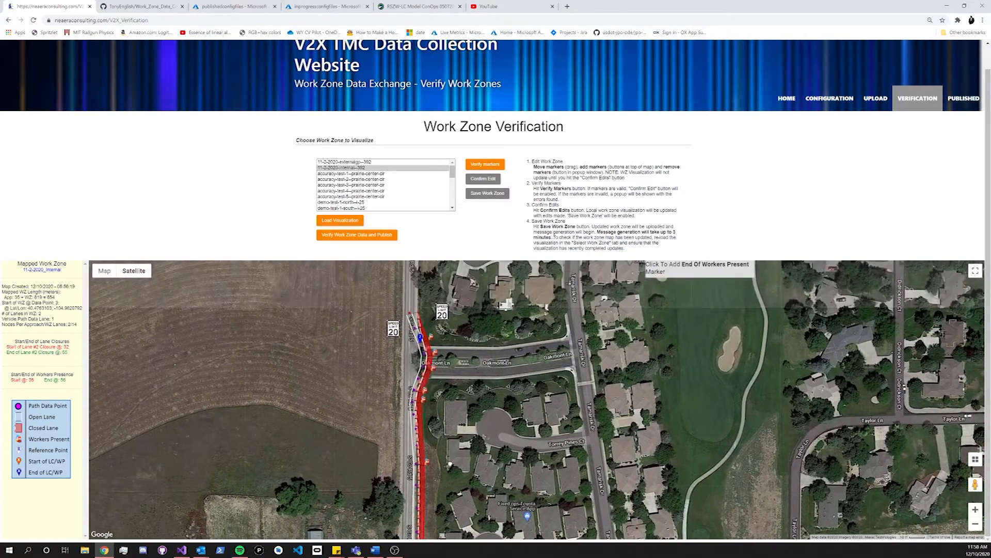
left_click(415, 324)
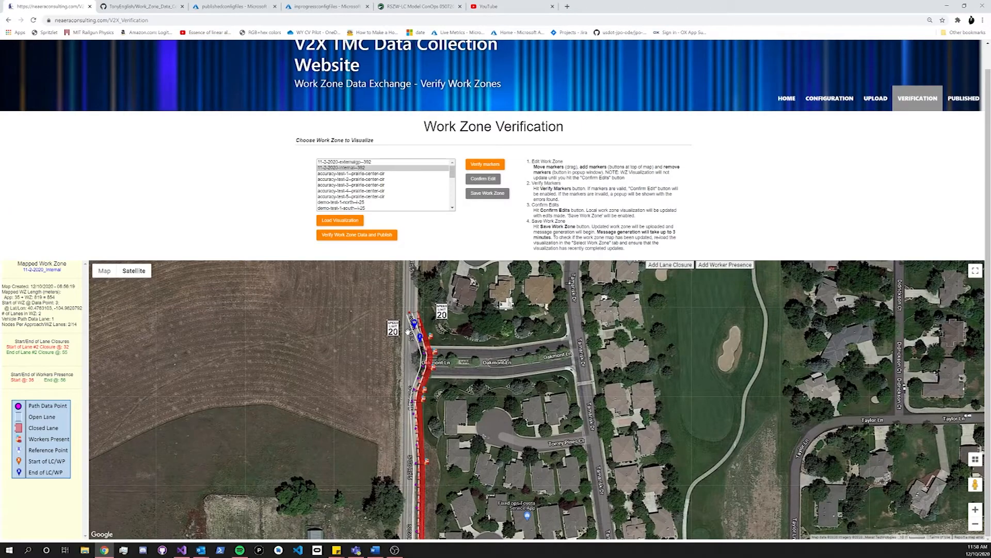
- Verify the work zone's edited markers and confirm the edits to update the visualization
scroll(431, 320, "down", 1)
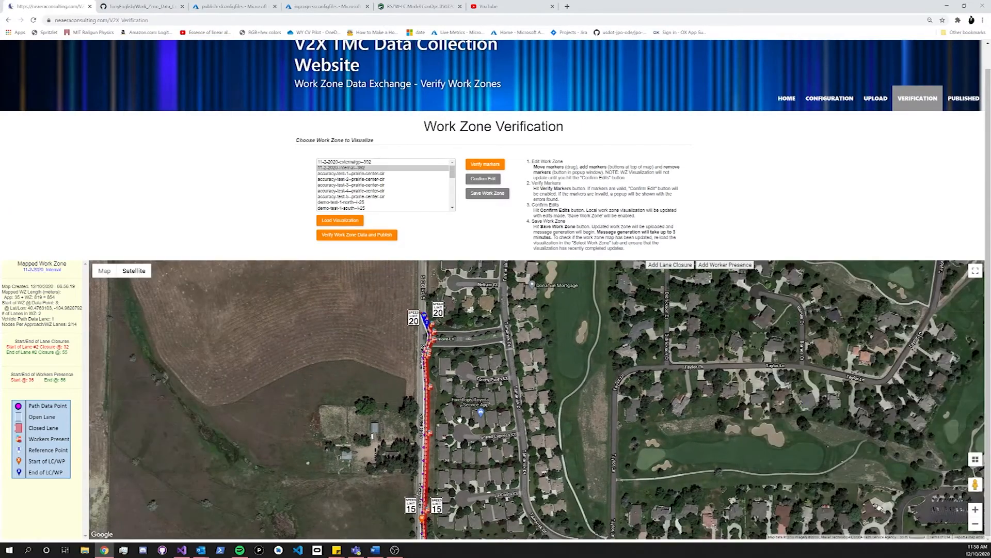
scroll(461, 412, "down", 1)
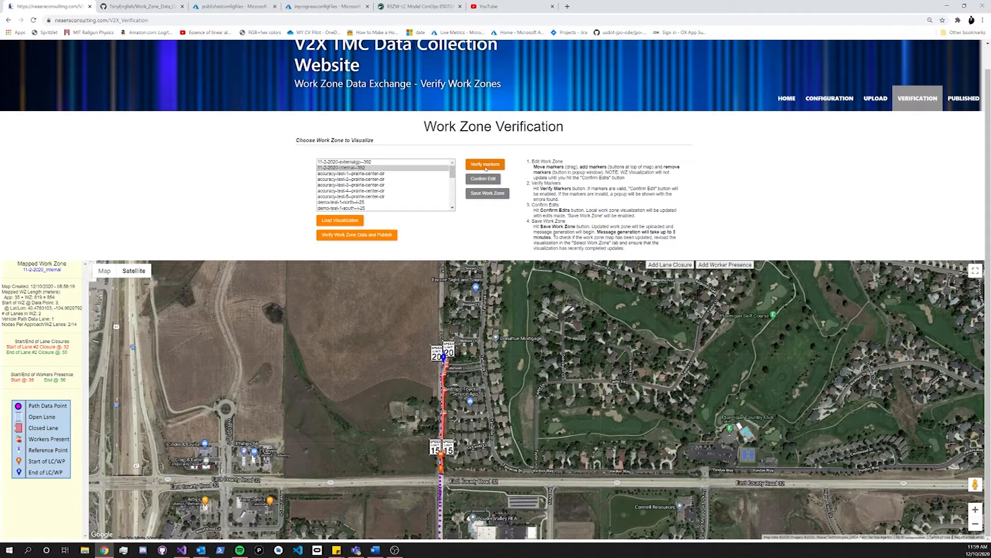
left_click(486, 165)
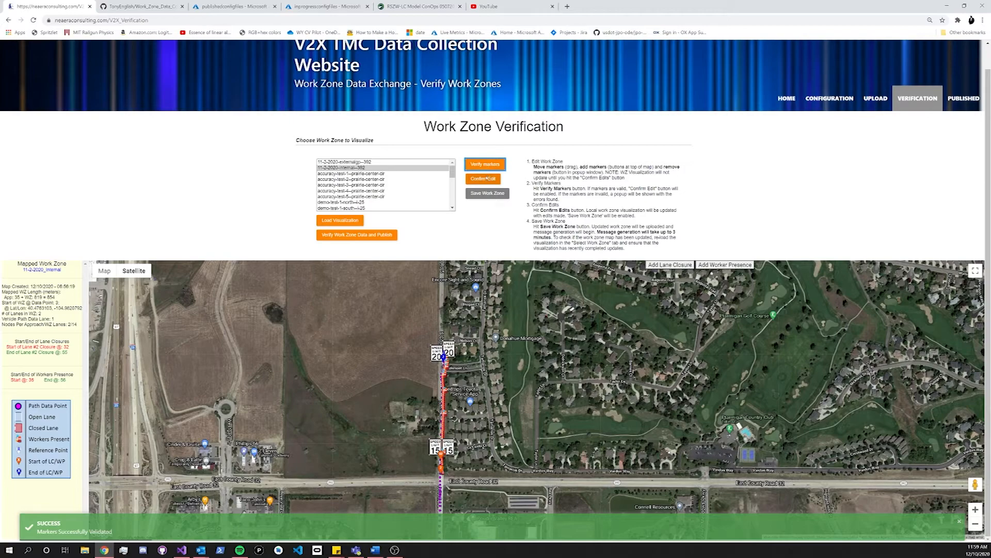
left_click(484, 178)
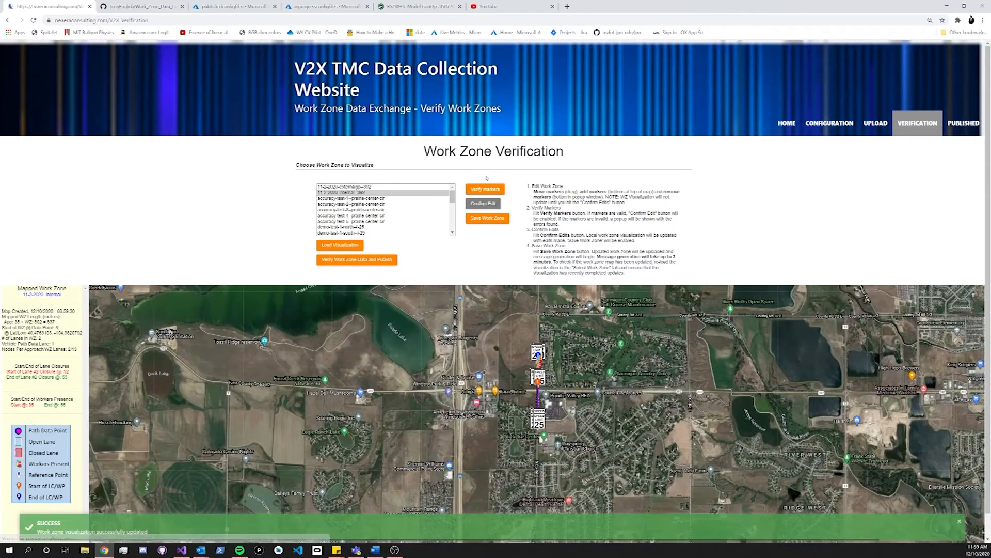
- Check the updated start markers just north of East County Road 32 and save the work zone
scroll(511, 310, "up", 4)
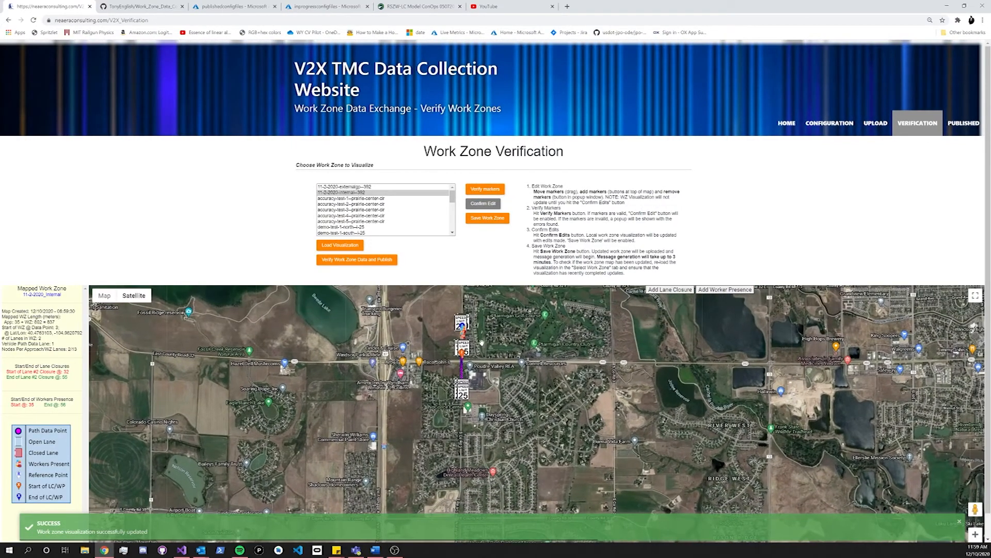
scroll(463, 367, "up", 1)
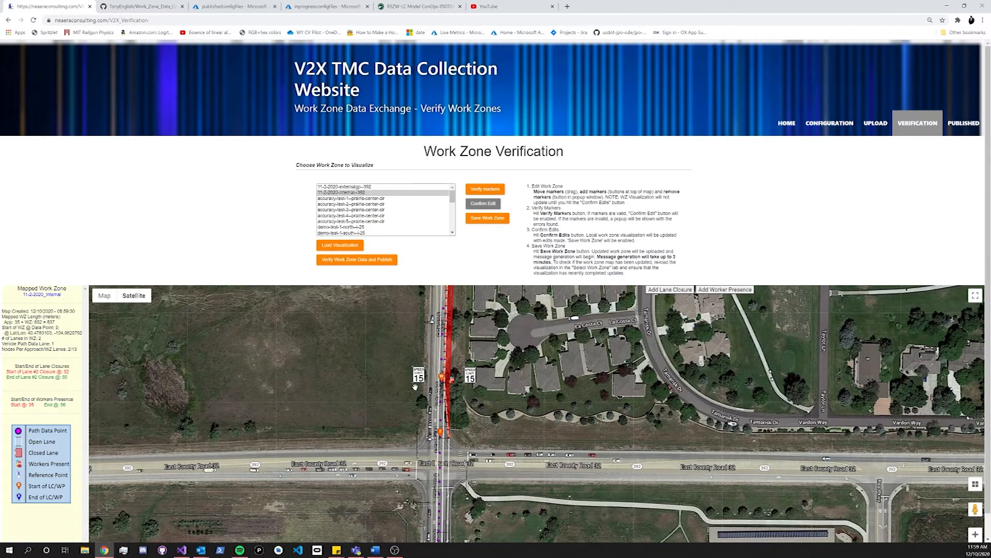
left_click(487, 220)
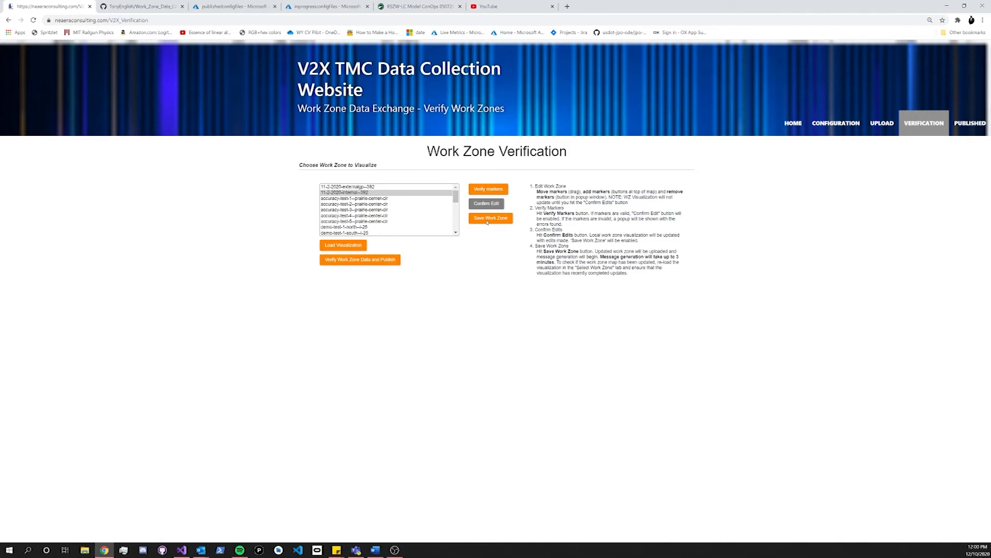
- Load the visualization of work zone 11-2-2020-internal--392 again and inspect its markers near East County Road 32
left_click(344, 192)
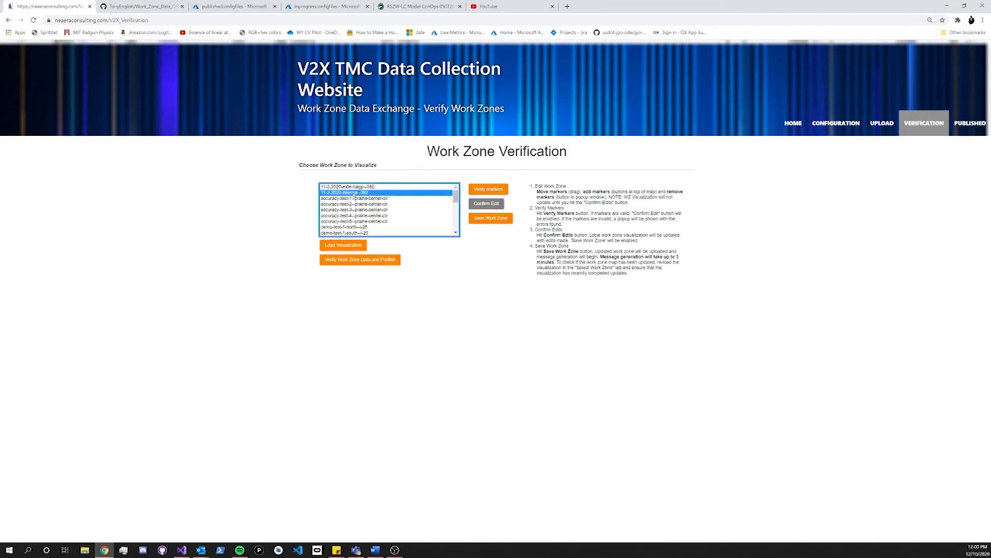
left_click(343, 245)
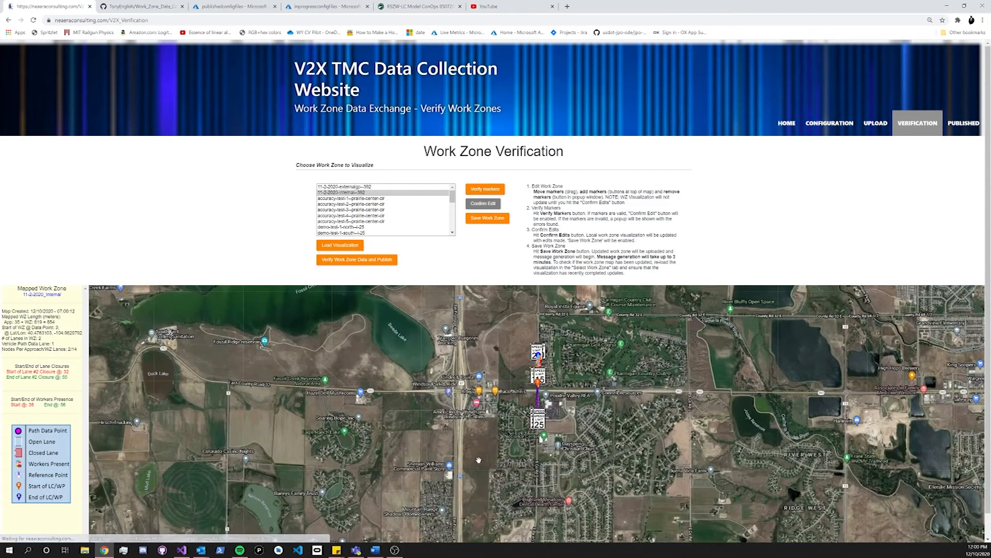
left_click_drag(487, 456, 449, 466)
scroll(505, 389, "up", 2)
scroll(490, 432, "up", 3)
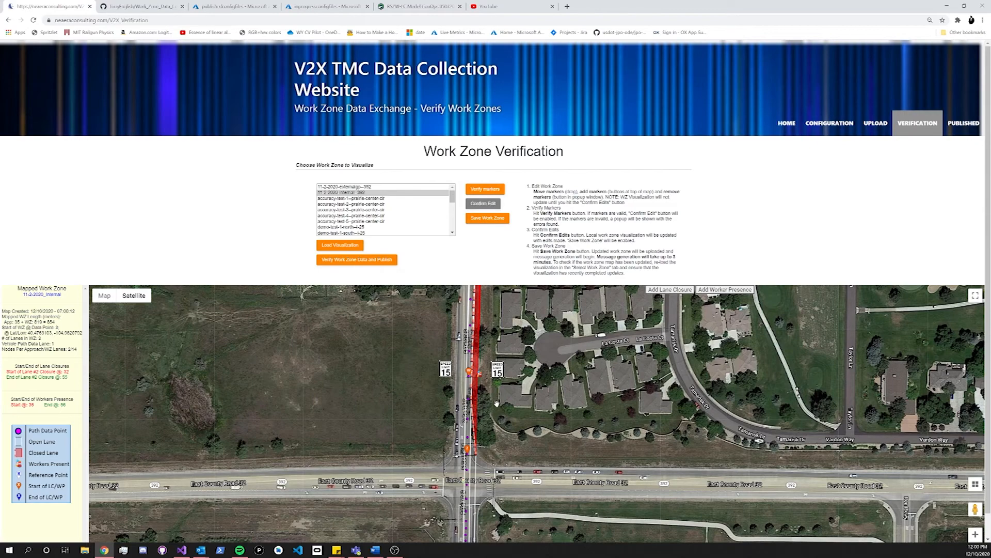
scroll(411, 417, "down", 1)
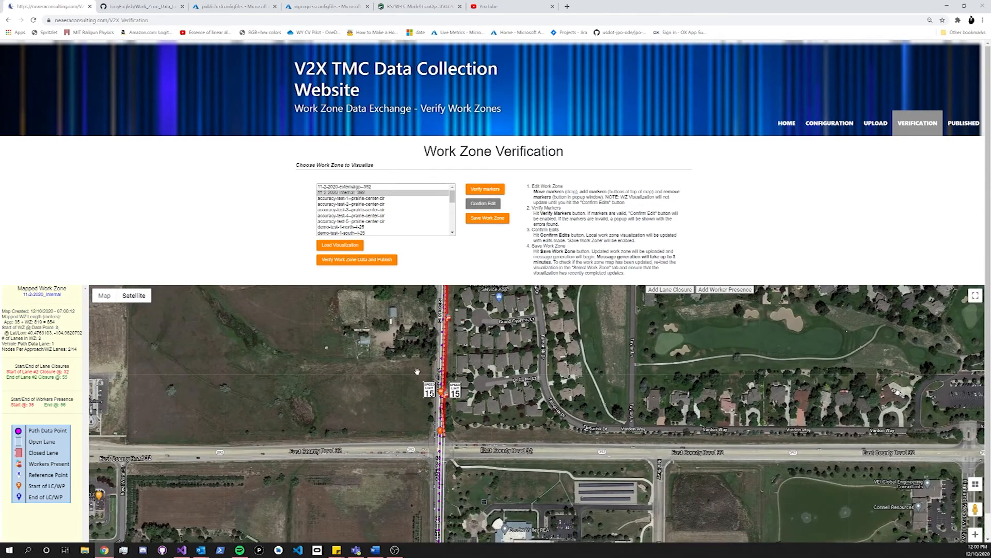
- Verify the work zone data and publish work zone 11-2-2020-internal--392
left_click(355, 260)
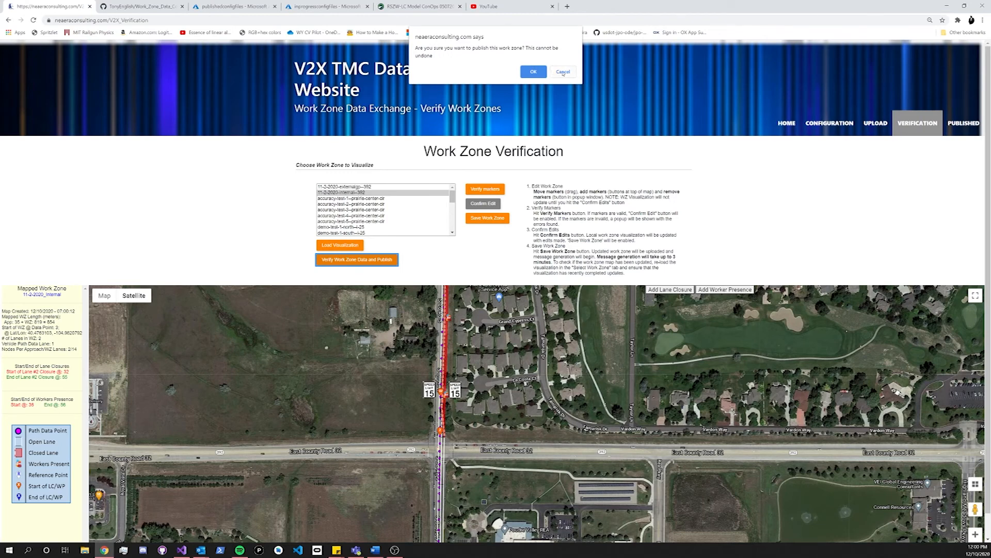
left_click(533, 71)
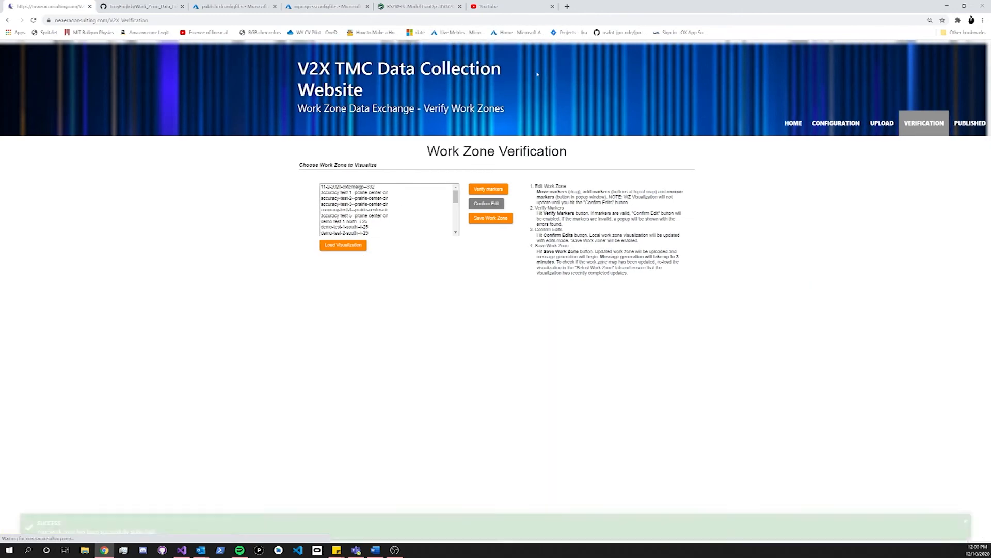